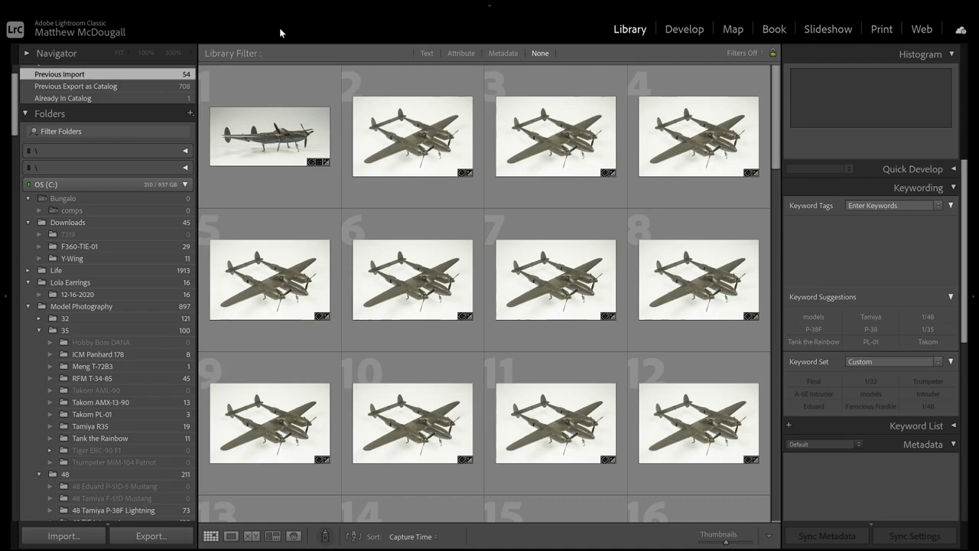
Inspect the second P-38 shot at full size: propeller hub, spinner, tail fin and tail boom.
left_click(395, 145)
double_click(395, 146)
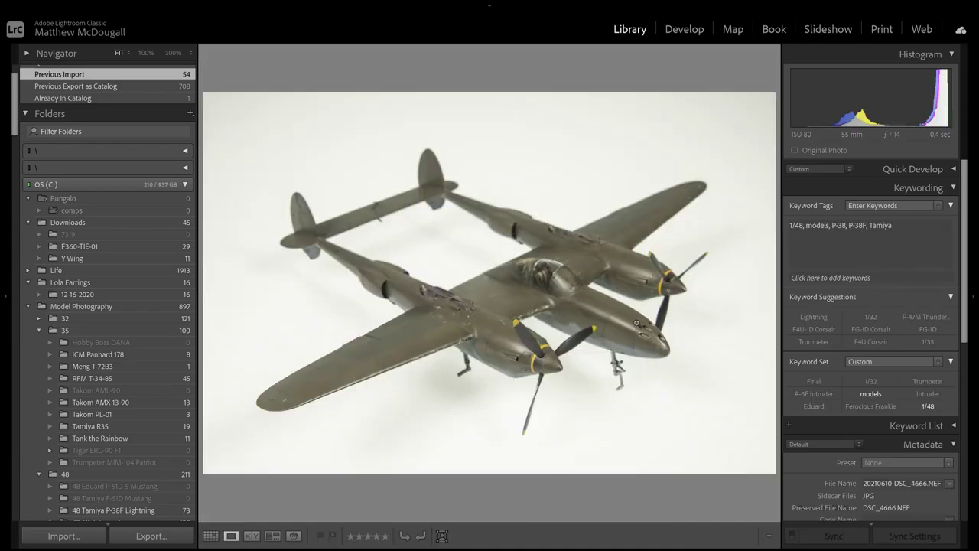
left_click(547, 366)
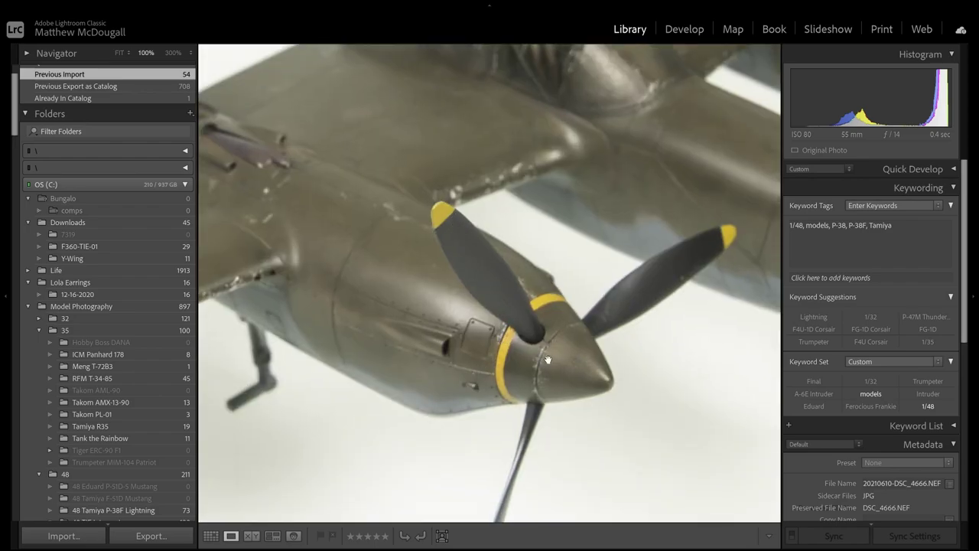
left_click(542, 343)
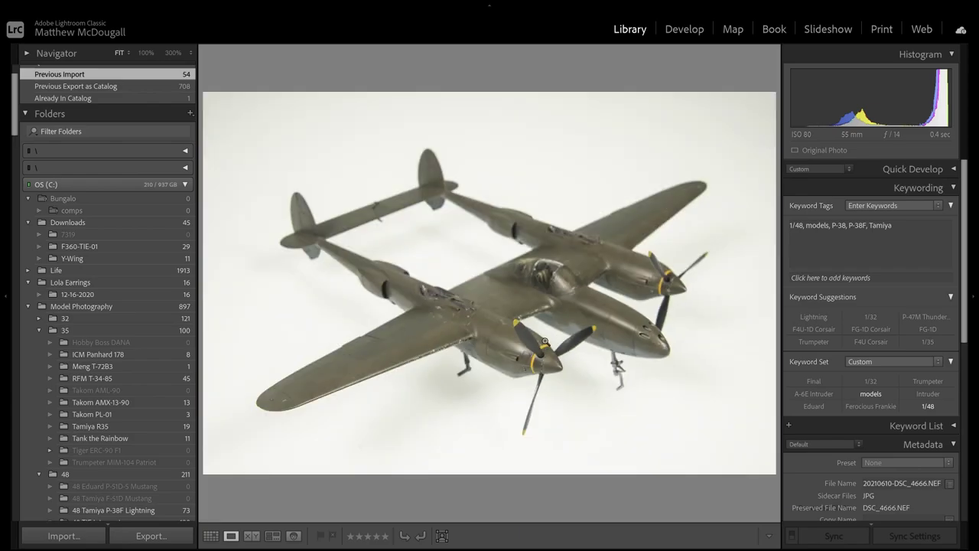
left_click(432, 187)
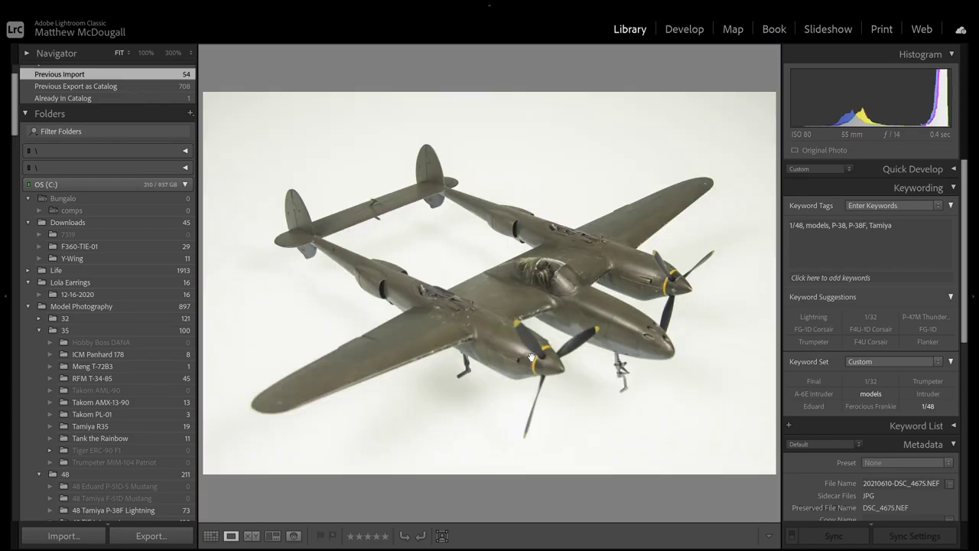
left_click(531, 360)
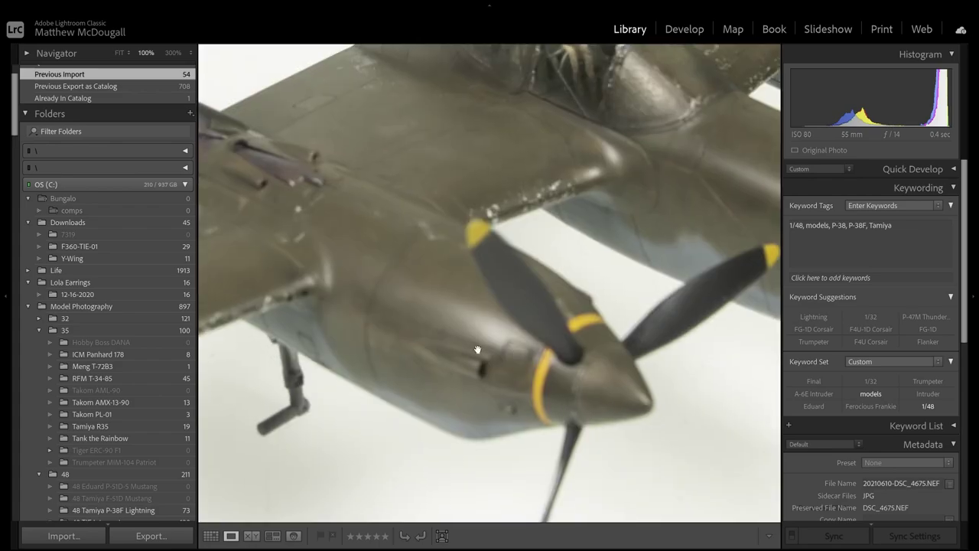
left_click(533, 363)
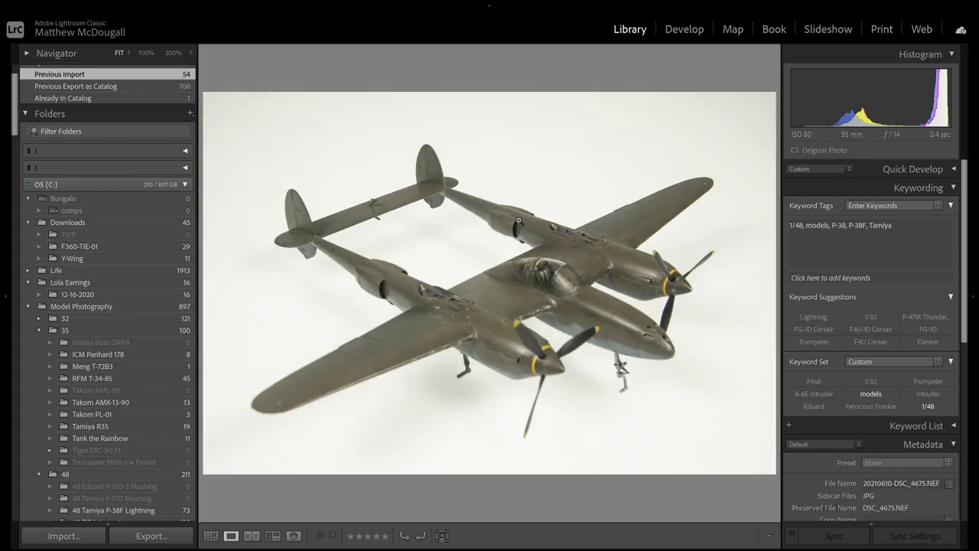
left_click(507, 214)
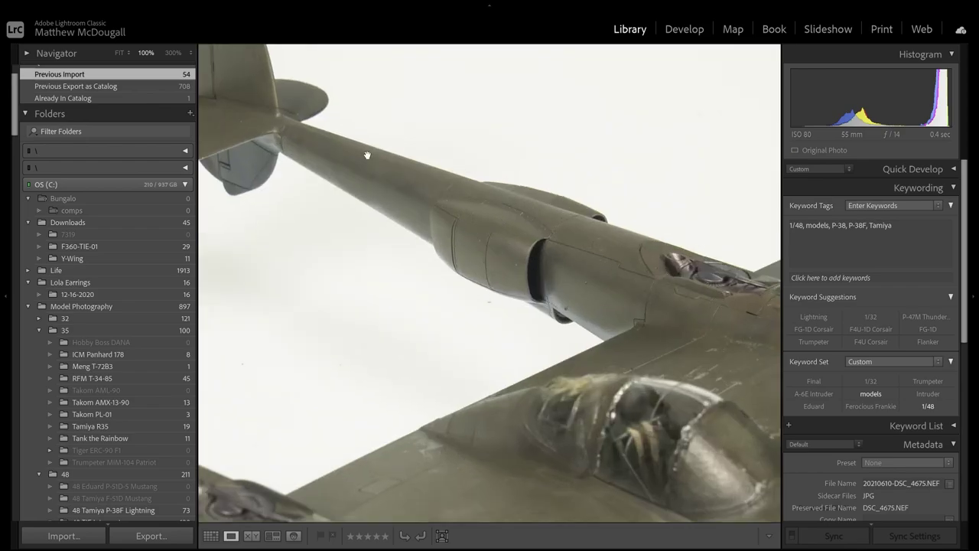
left_click_drag(256, 122, 435, 229)
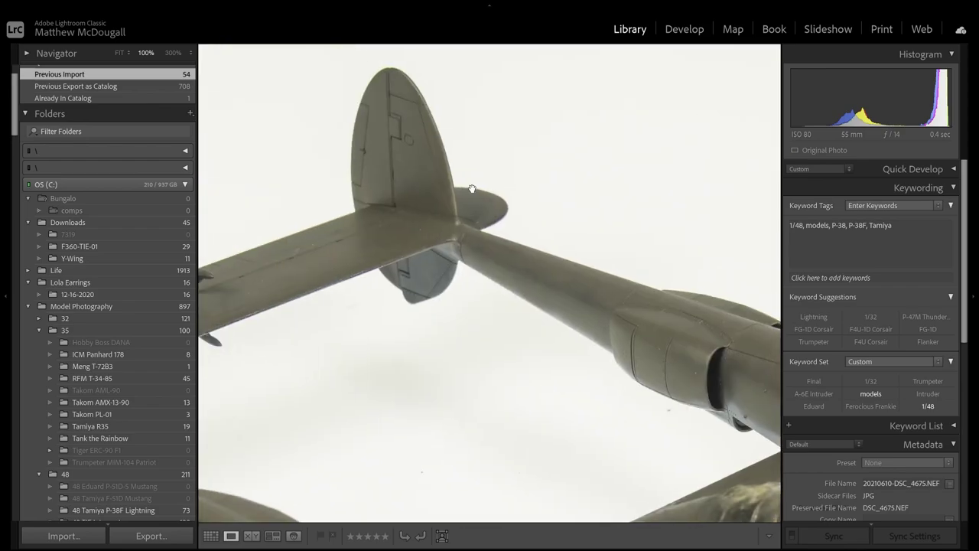
left_click(448, 216)
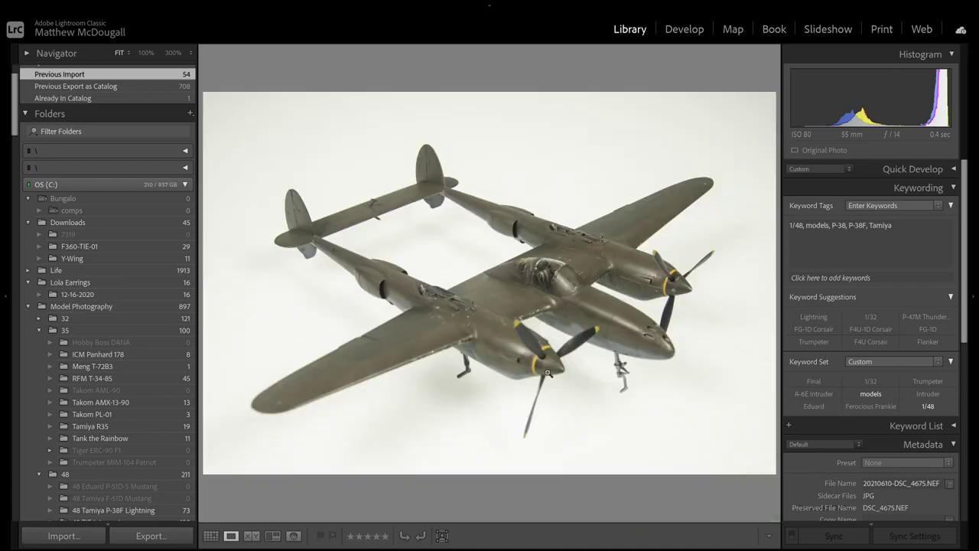
key("g")
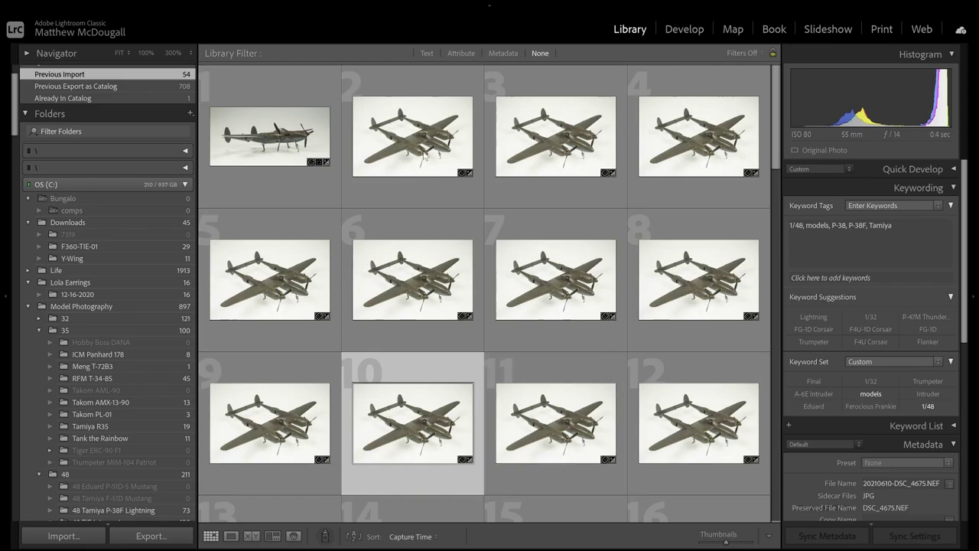
Select P-38 shots 2 through 15 in the thumbnail grid.
left_click(426, 159)
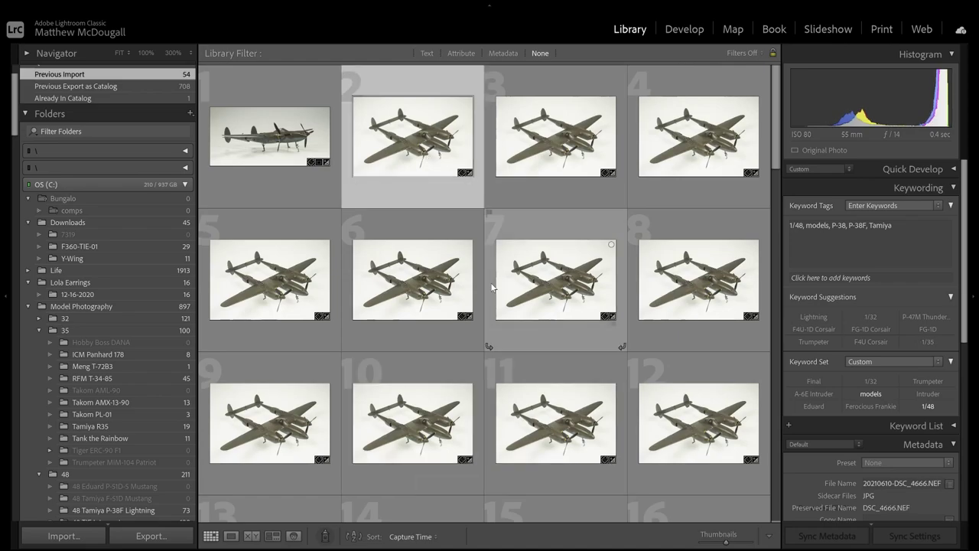
scroll(491, 287, "down", 2)
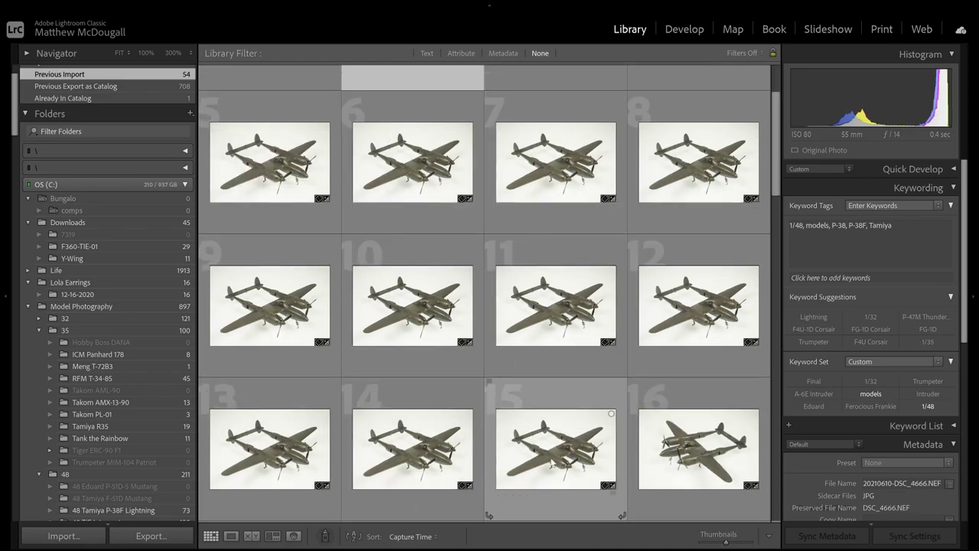
key("shift+Home")
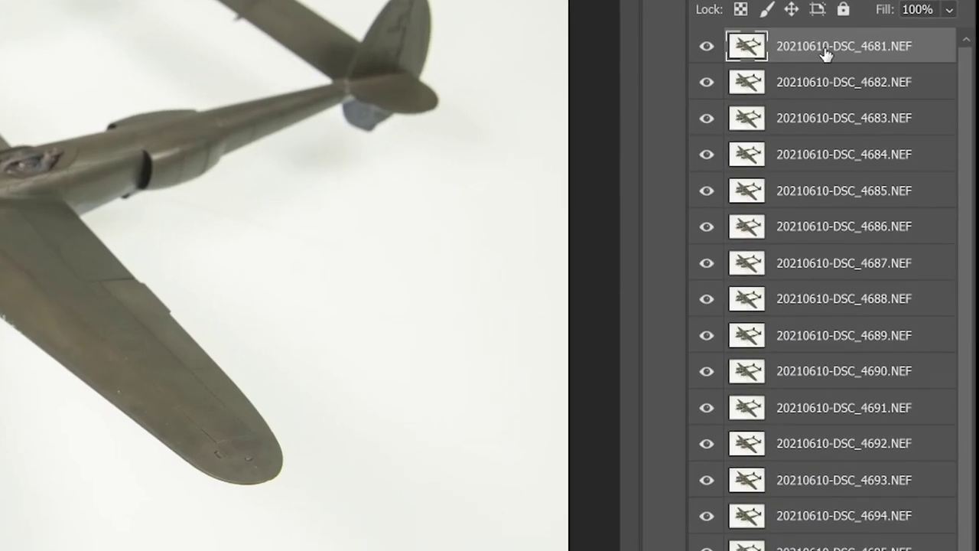
Scroll the Layers panel down to the 20210610-DSC_4695.NEF layer at the bottom of the stack.
scroll(826, 53, "down", 1)
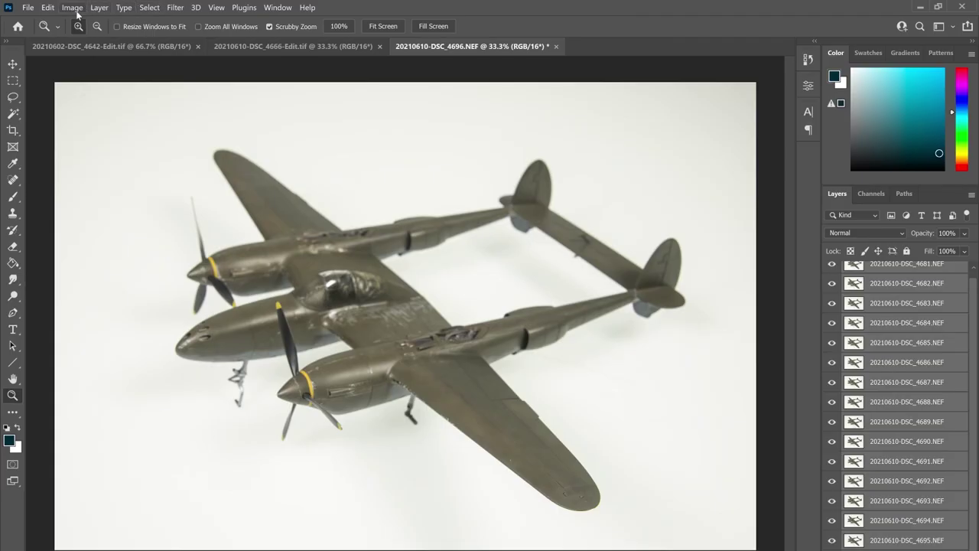
Auto-align all the P-38 focus-stack layers with Auto projection.
left_click(55, 8)
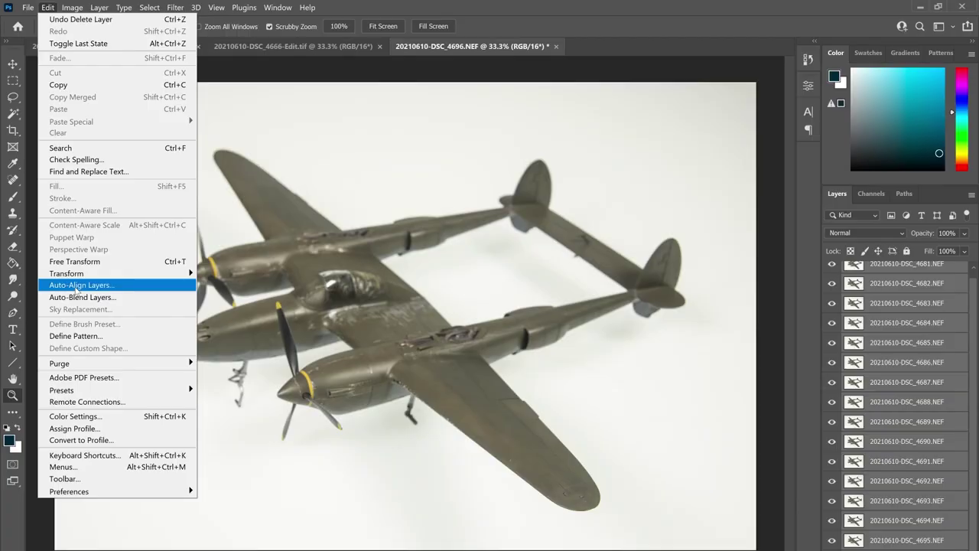
left_click(76, 288)
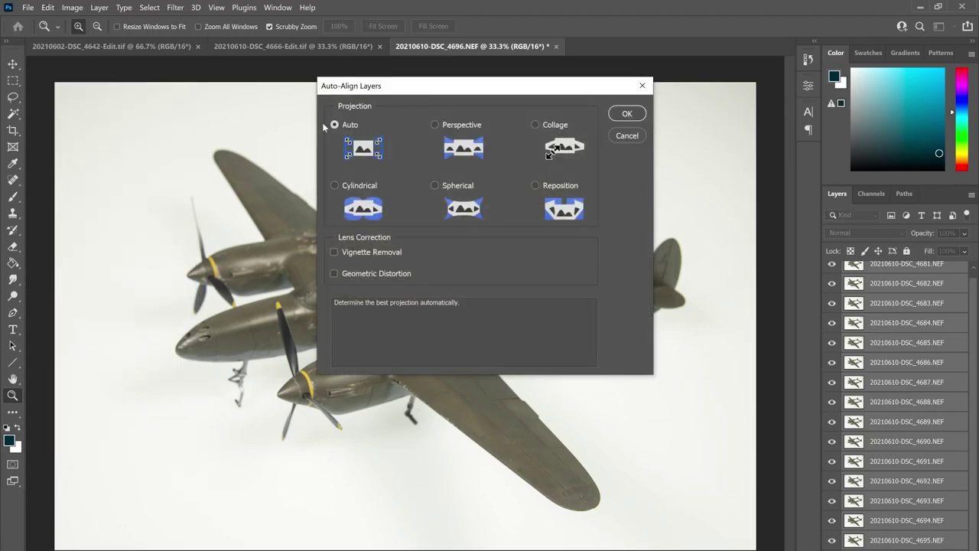
left_click(626, 113)
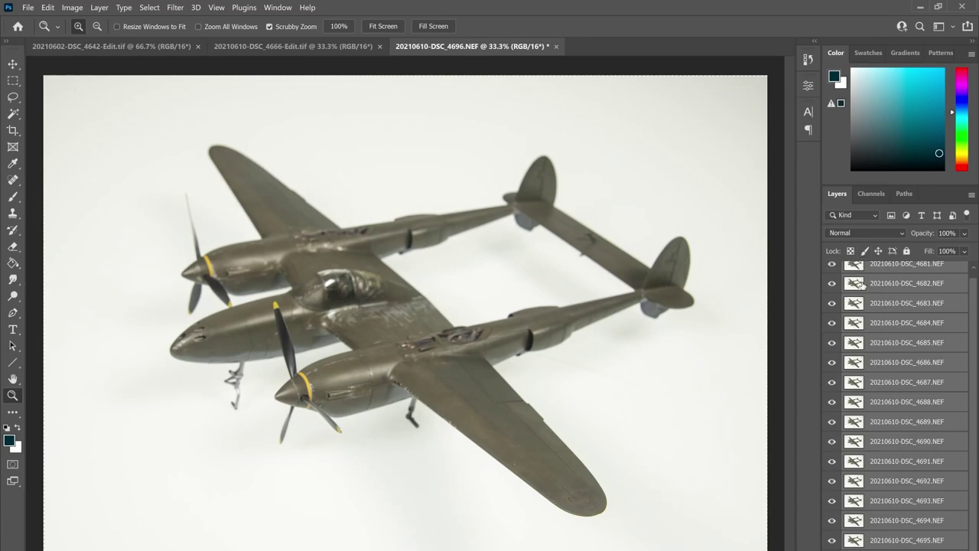
left_click(41, 9)
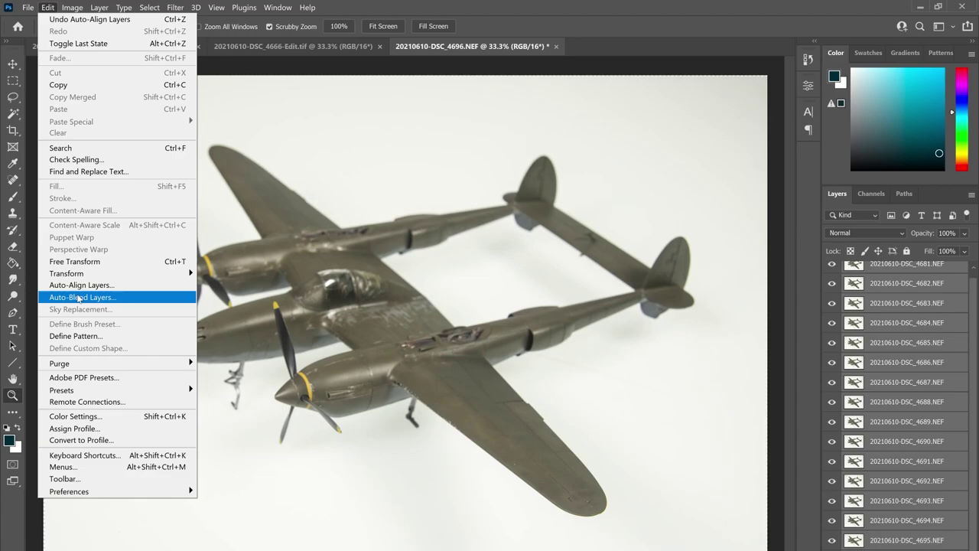
Auto-blend the aligned layers as stacked images with seamless tones and colours.
left_click(79, 297)
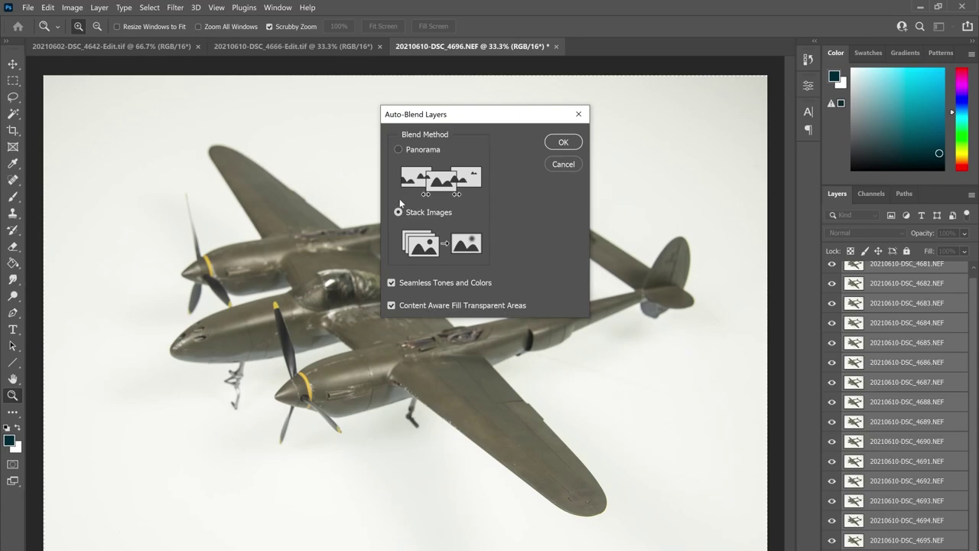
left_click(560, 145)
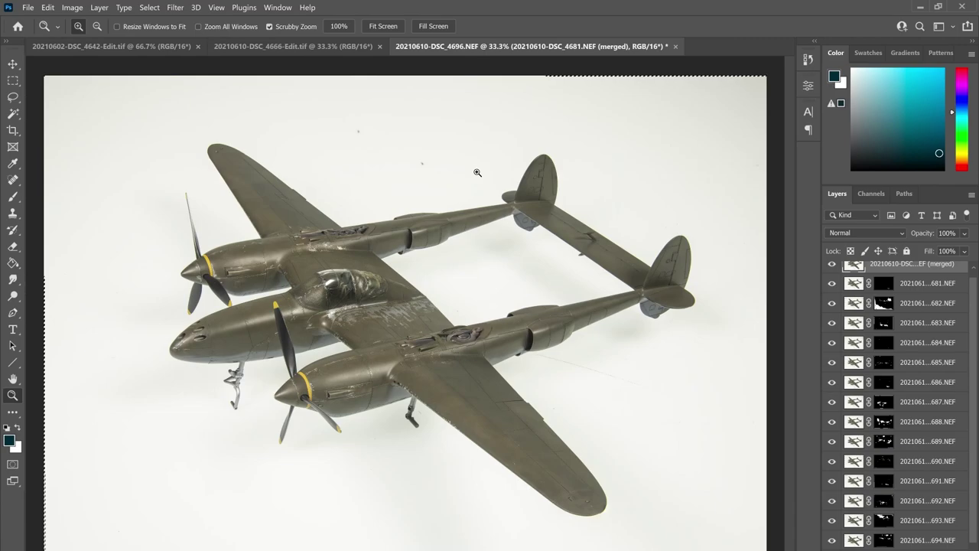
Zoom to 100% on the blended wing tip, then zoom back out to the whole plane.
left_click(576, 505)
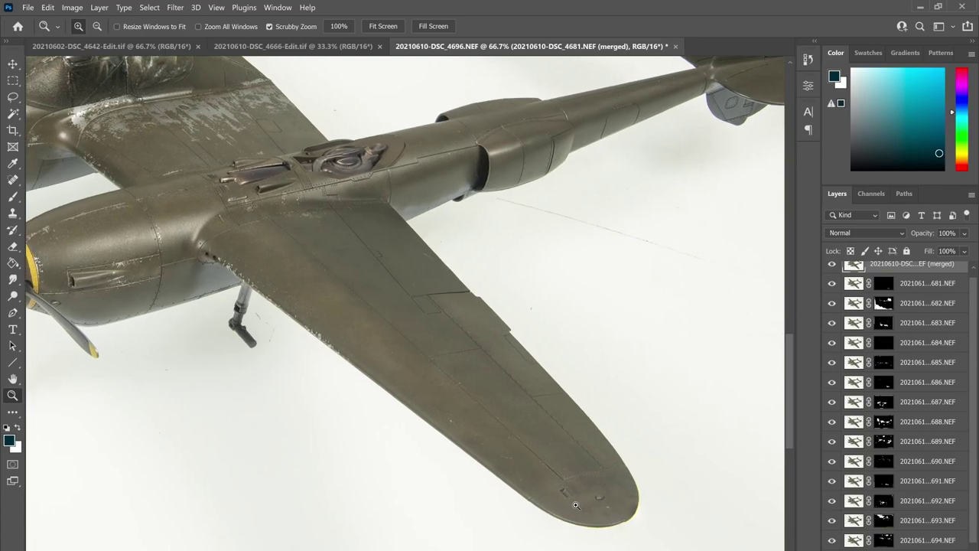
left_click(575, 505)
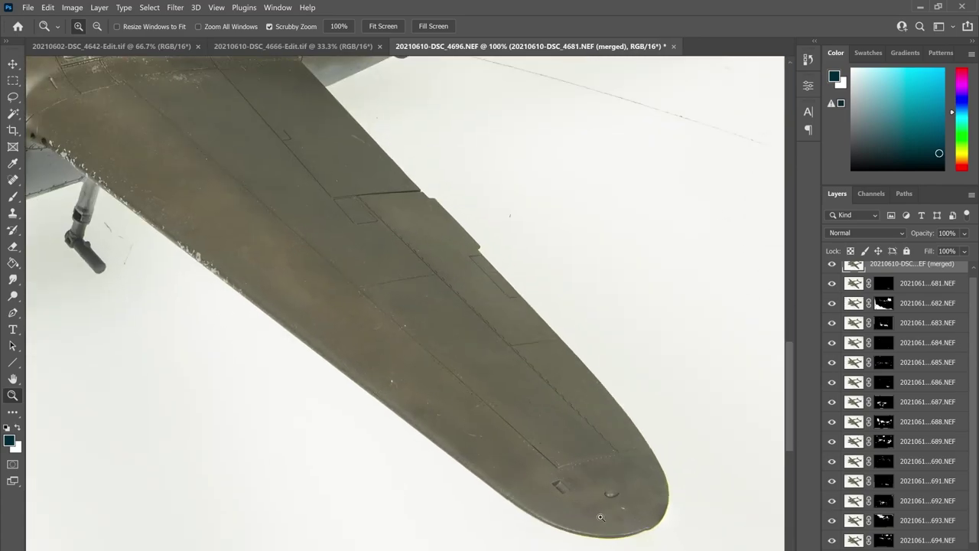
key("alt")
left_click(600, 518, "alt")
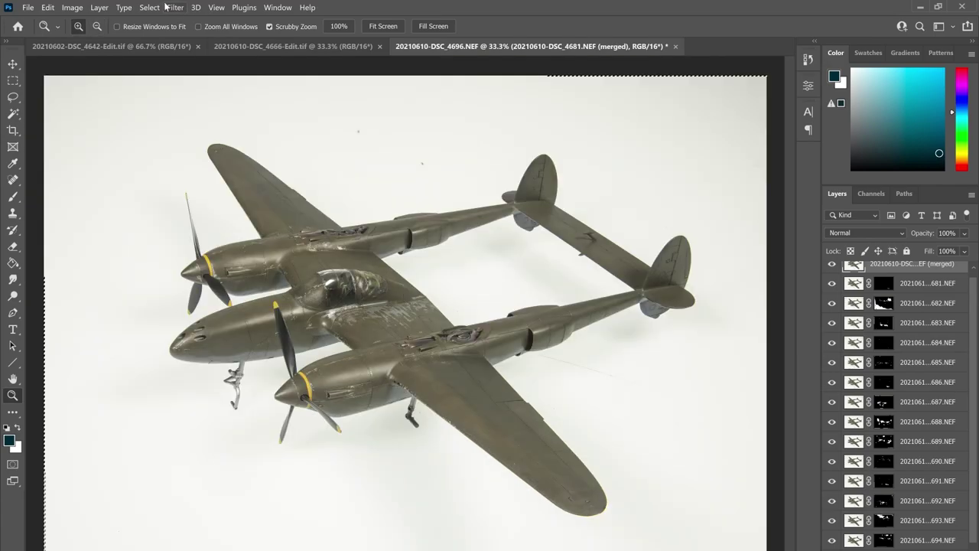
left_click(170, 8)
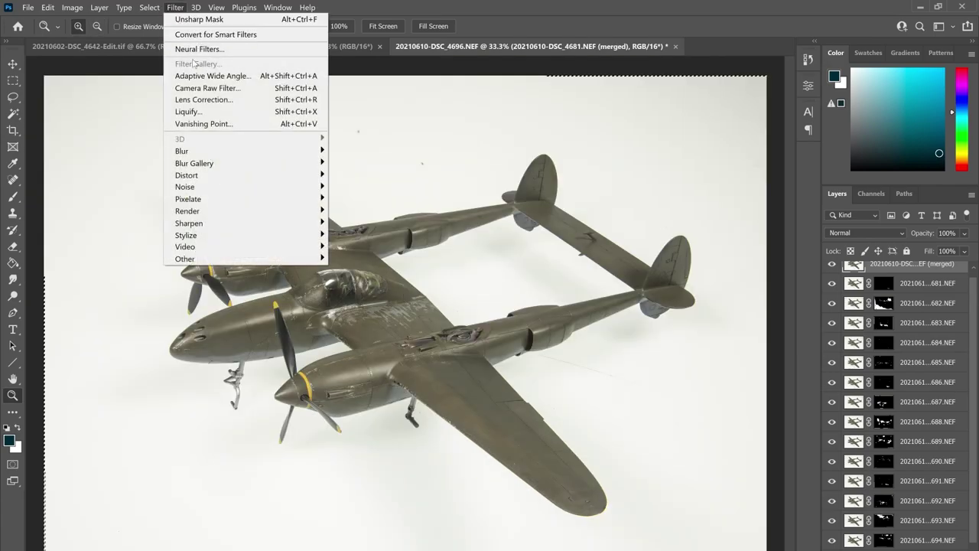
mouse_move(205, 224)
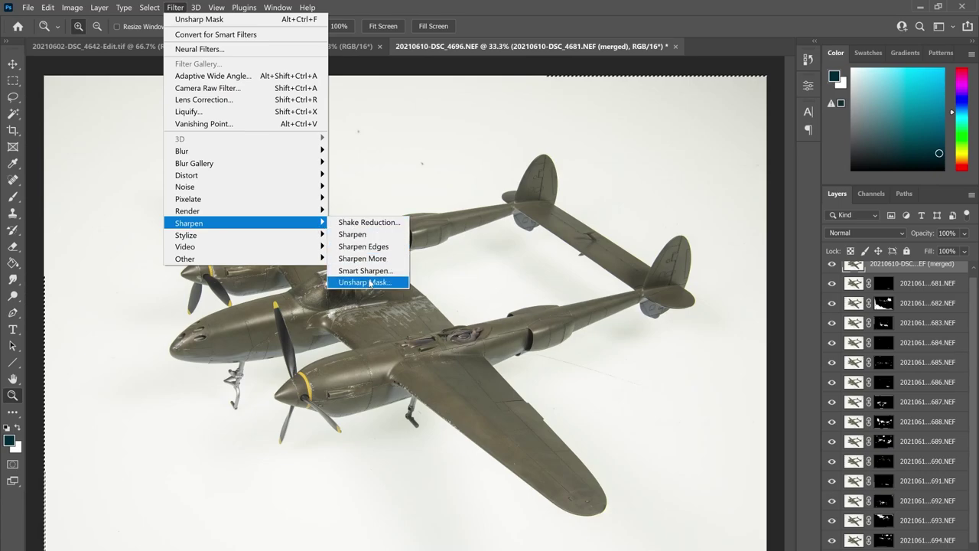
Apply Unsharp Mask with Amount 103%, Radius 2.7 pixels and Threshold 0 to the merged layer.
left_click(364, 282)
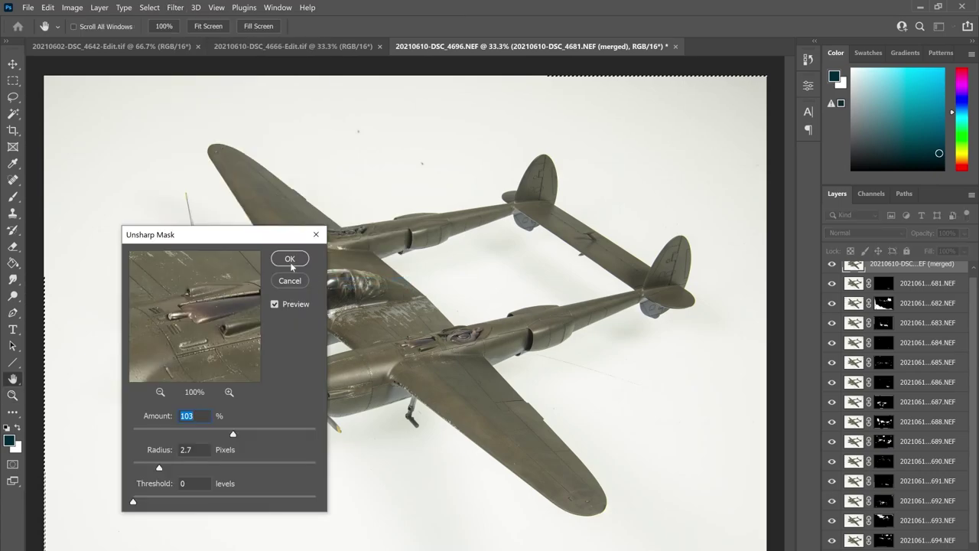
left_click(290, 259)
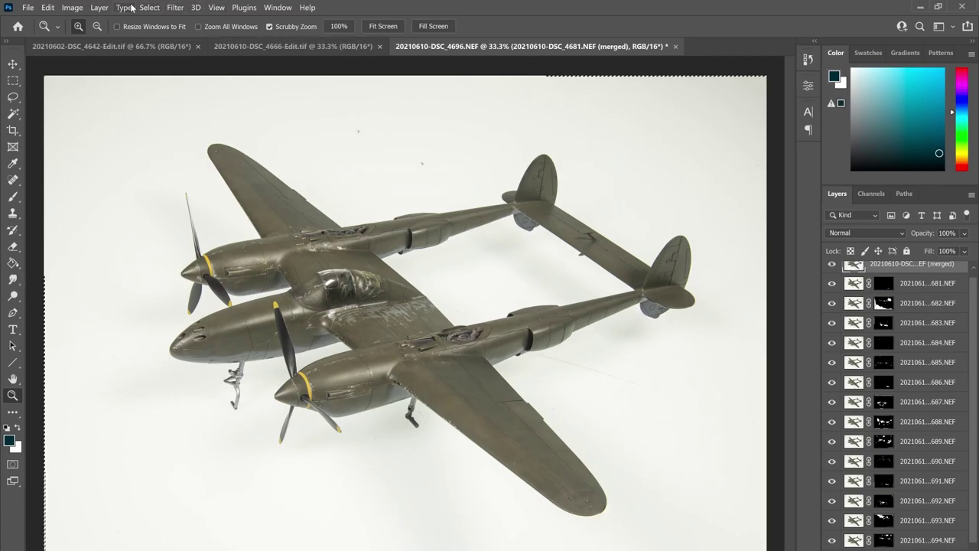
left_click(97, 7)
mouse_move(72, 7)
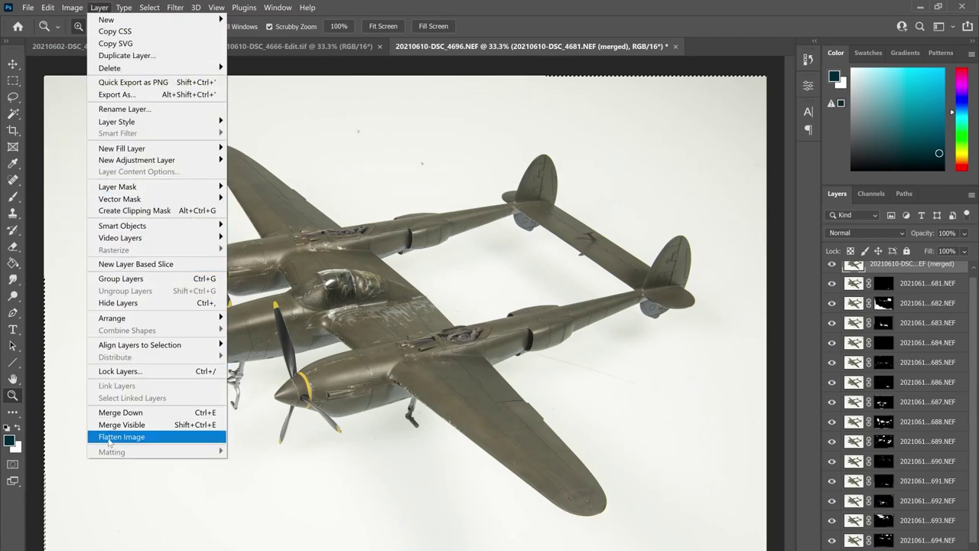
Flatten the stack into one Background layer and save it as 20210610-DSC_4681-Edit.tif.
left_click(109, 436)
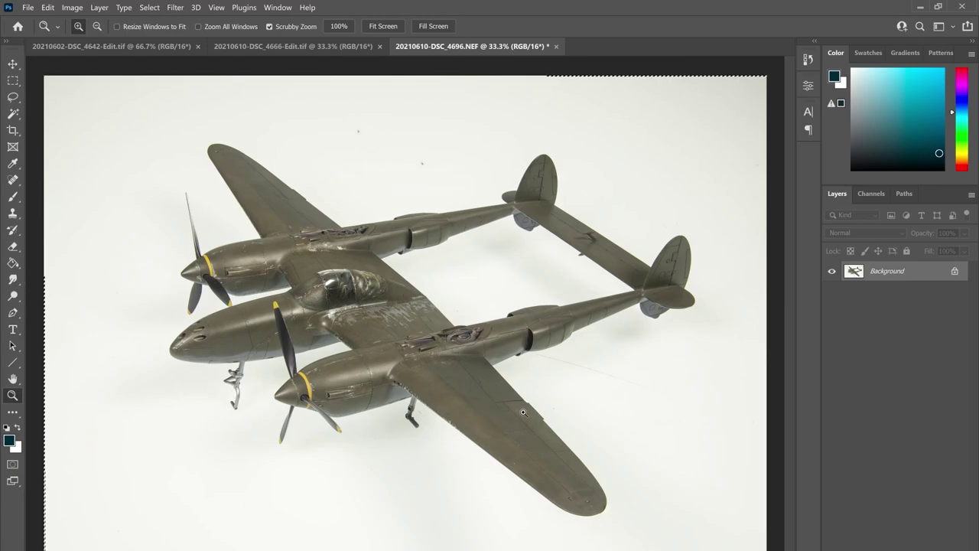
left_click(29, 8)
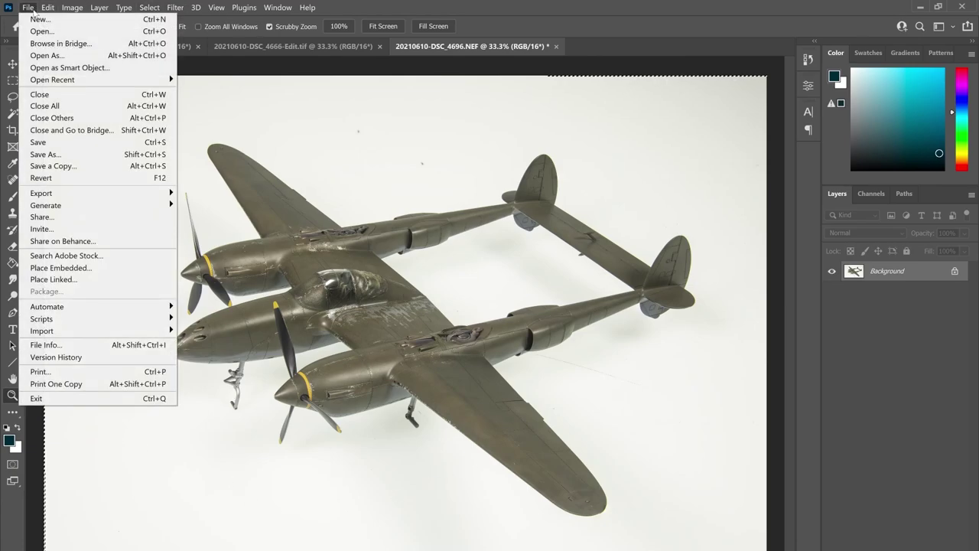
left_click(46, 142)
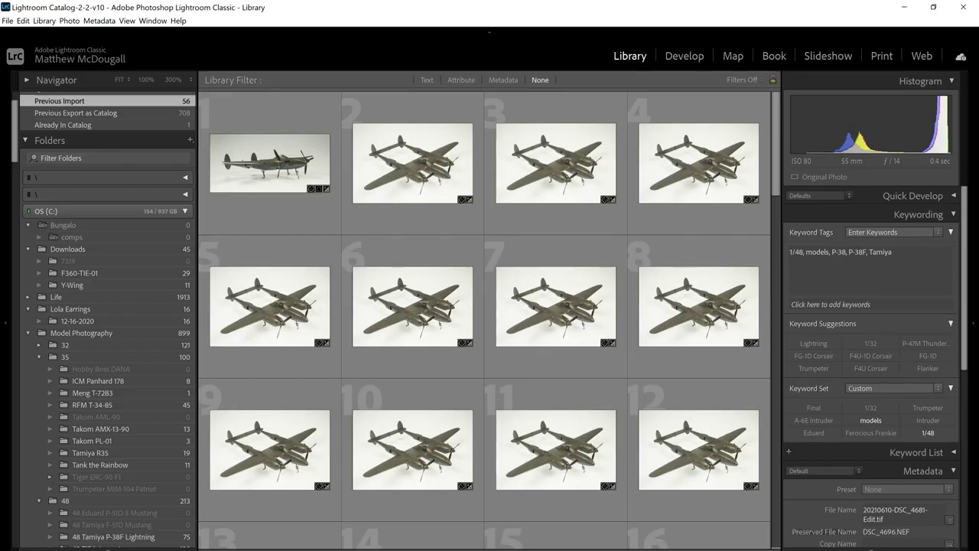
Locate 20210610-DSC_4681-Edit.tif (photo 32) in the Library grid and open it in Loupe view.
scroll(516, 314, "down", 3)
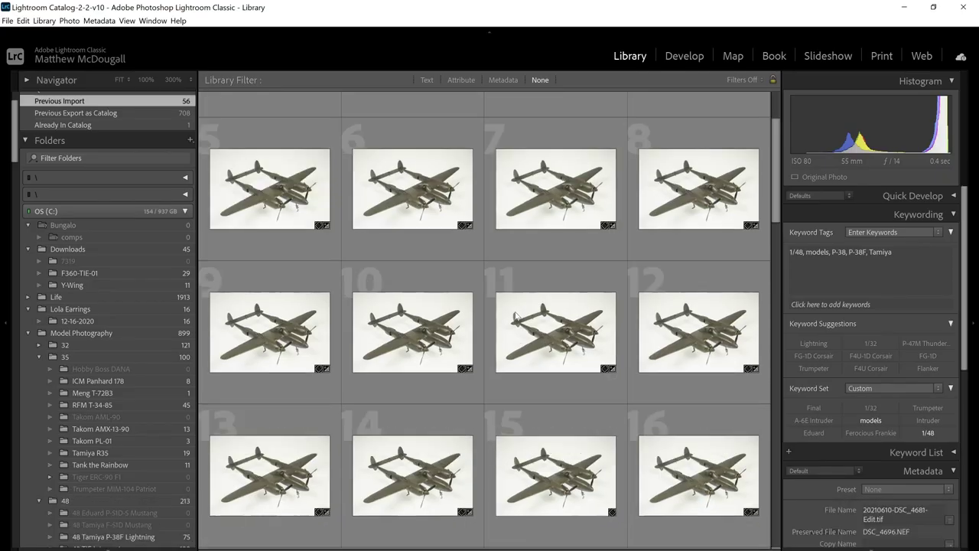
scroll(514, 314, "down", 3)
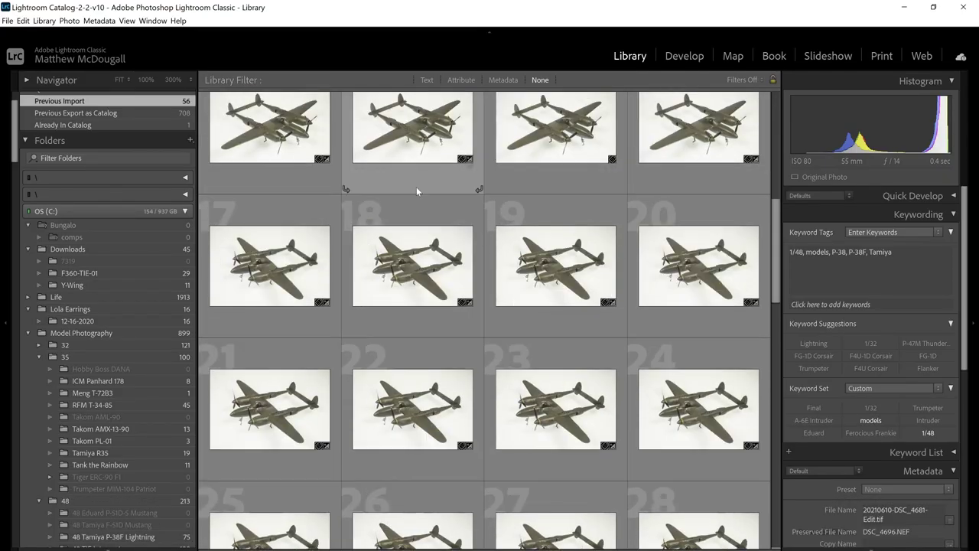
scroll(418, 190, "up", 5)
scroll(467, 330, "down", 3)
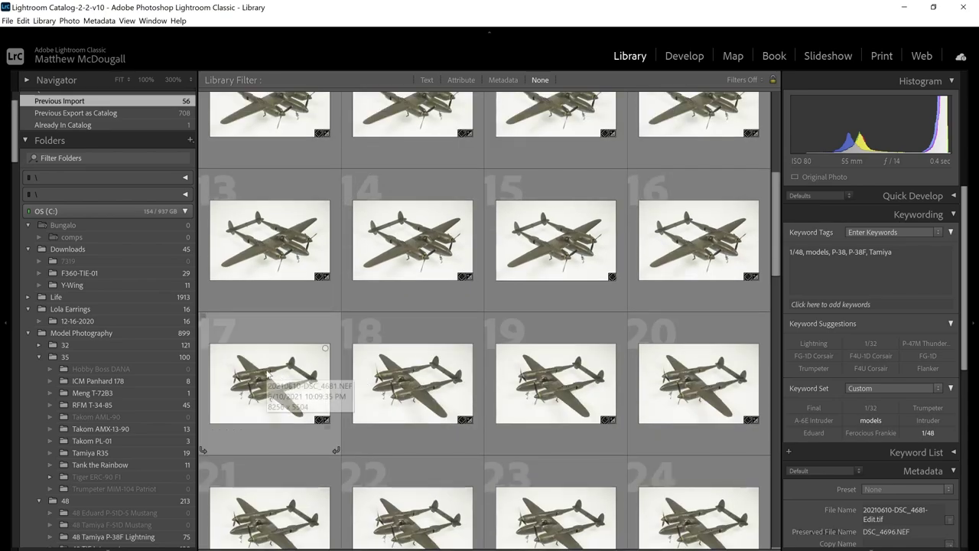
left_click(266, 375)
scroll(382, 371, "down", 4)
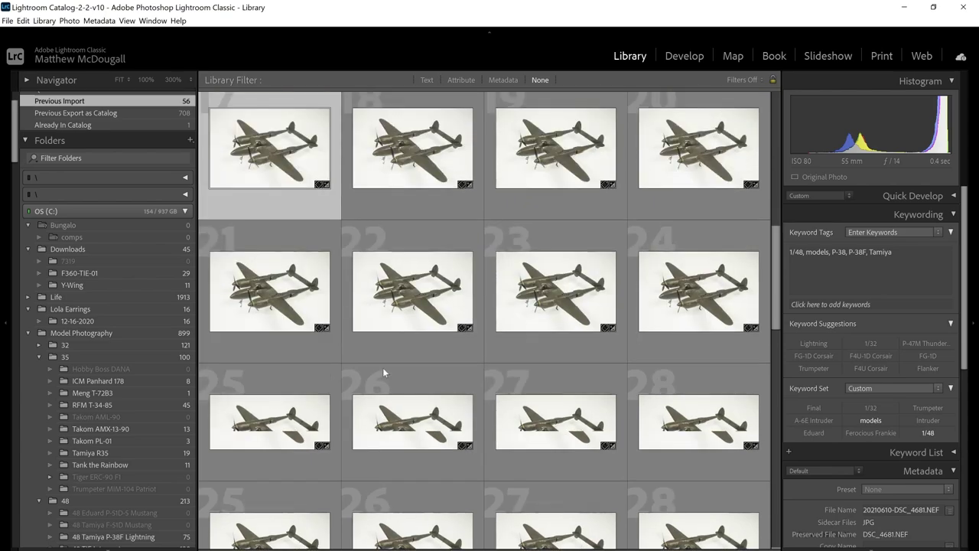
scroll(384, 372, "down", 2)
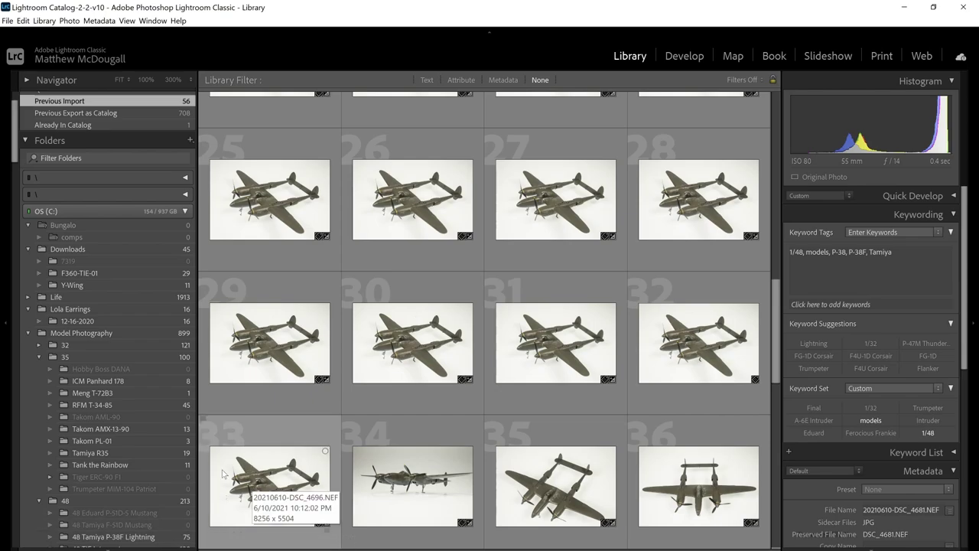
left_click(701, 351)
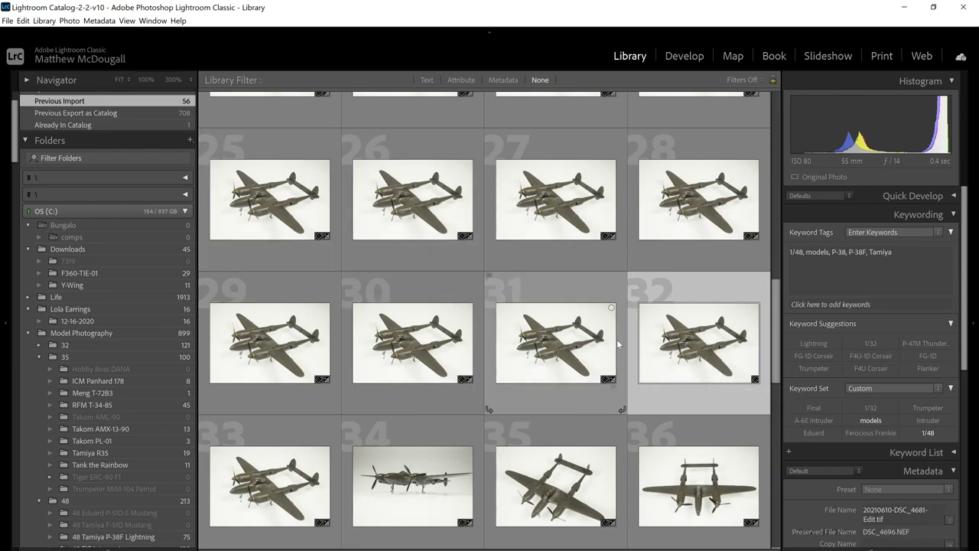
scroll(617, 338, "up", 4)
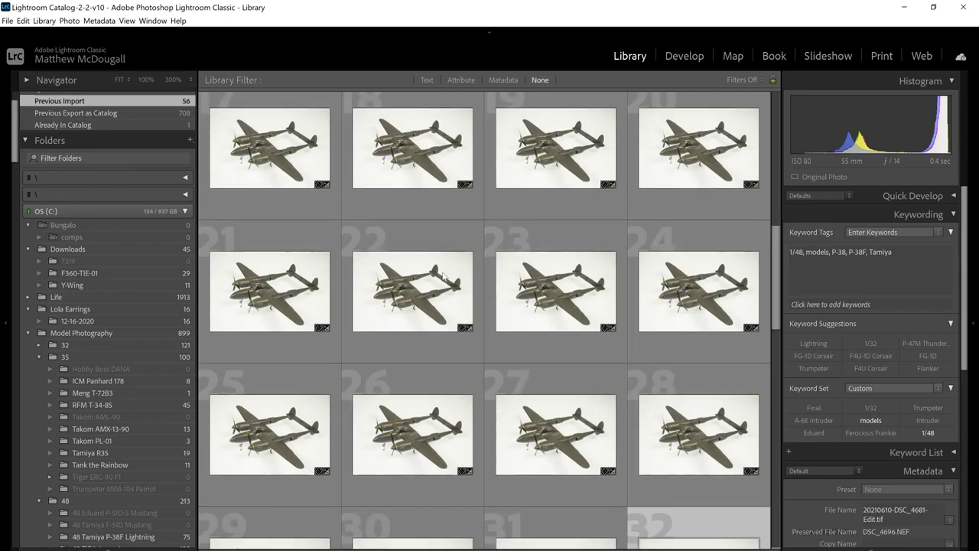
left_click(273, 165)
scroll(290, 240, "down", 2)
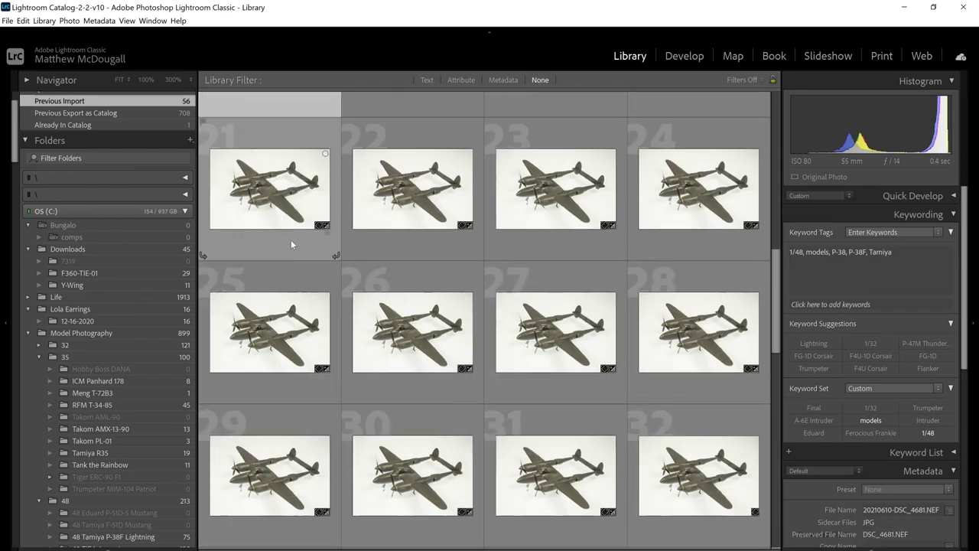
double_click(291, 240)
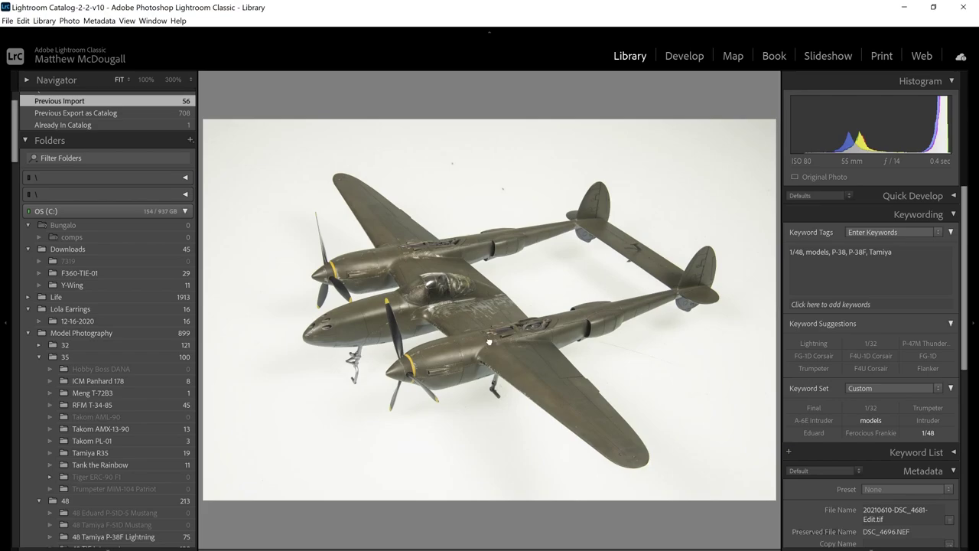
View the stacked TIFF at 100%, panning over cockpit, booms and wing, then fit it again.
left_click(493, 345)
left_click_drag(403, 236, 732, 498)
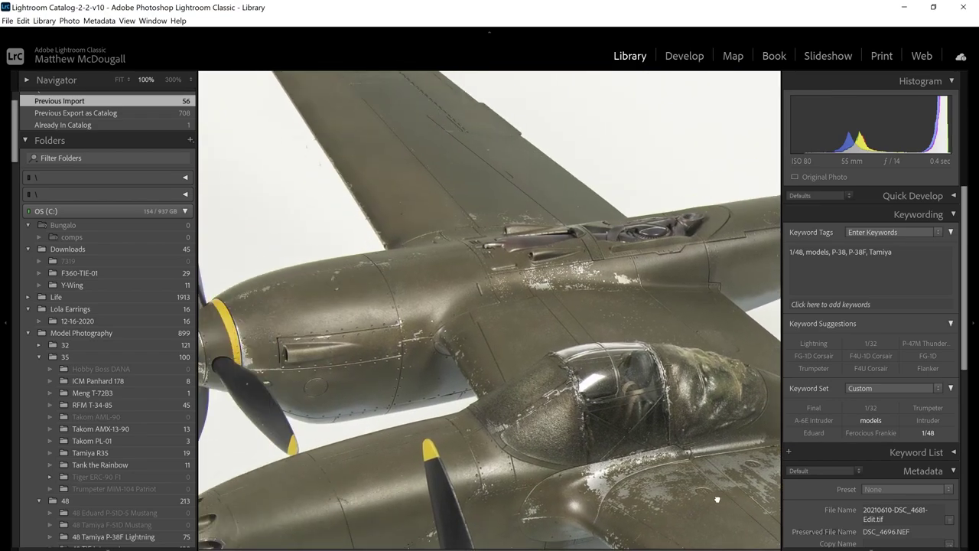
left_click_drag(717, 499, 356, 306)
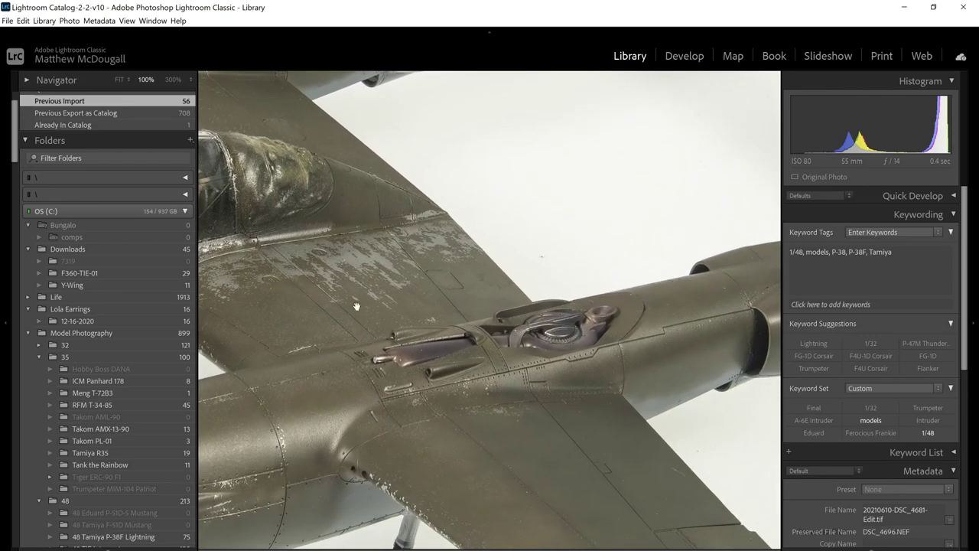
left_click(400, 321)
Select the source frames through photo 31 plus photo 33, then open photo 32 alone in Loupe.
key("g")
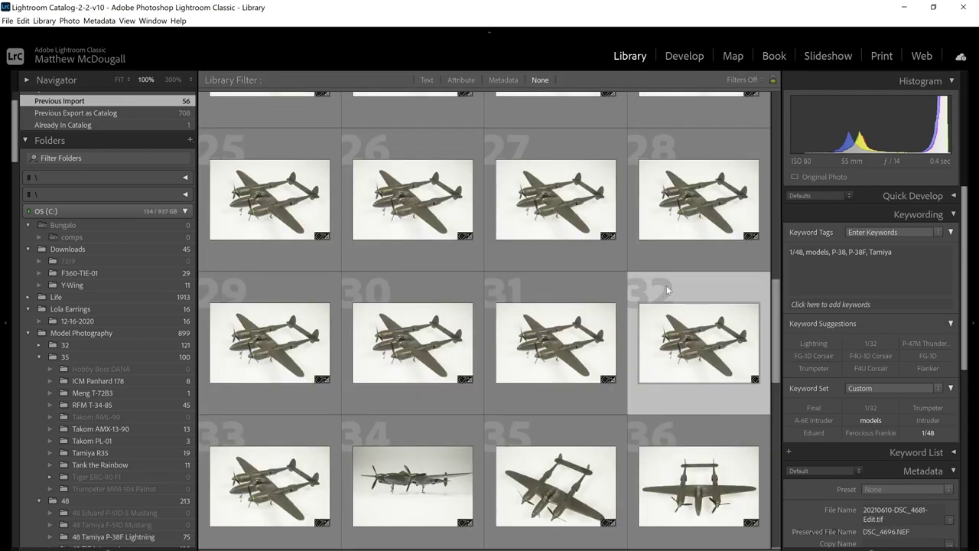
scroll(667, 290, "up", 1)
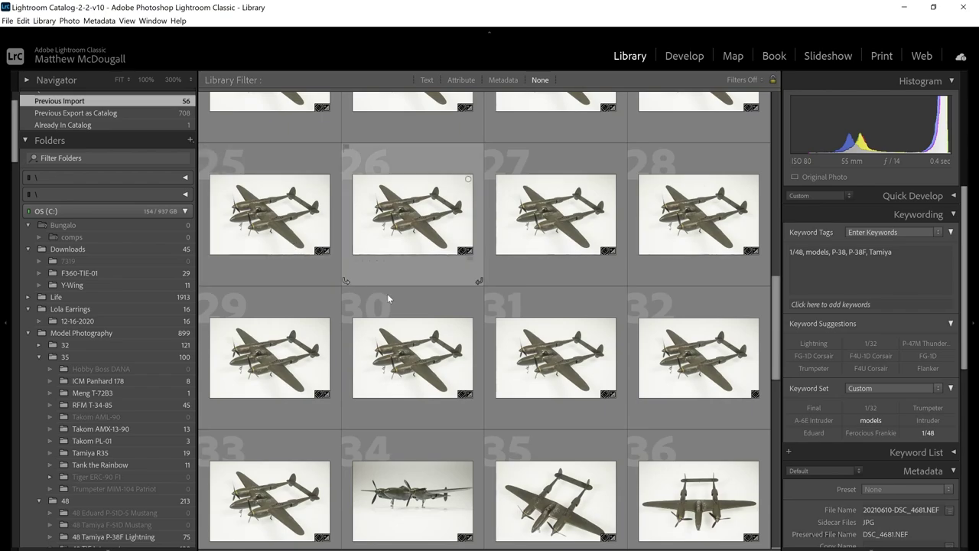
left_click(565, 345, "shift")
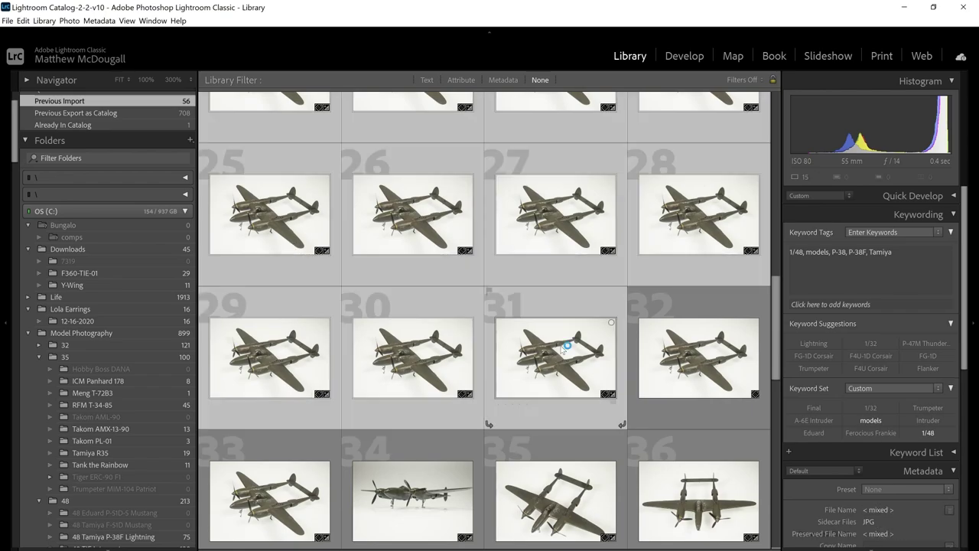
left_click(284, 496, "ctrl")
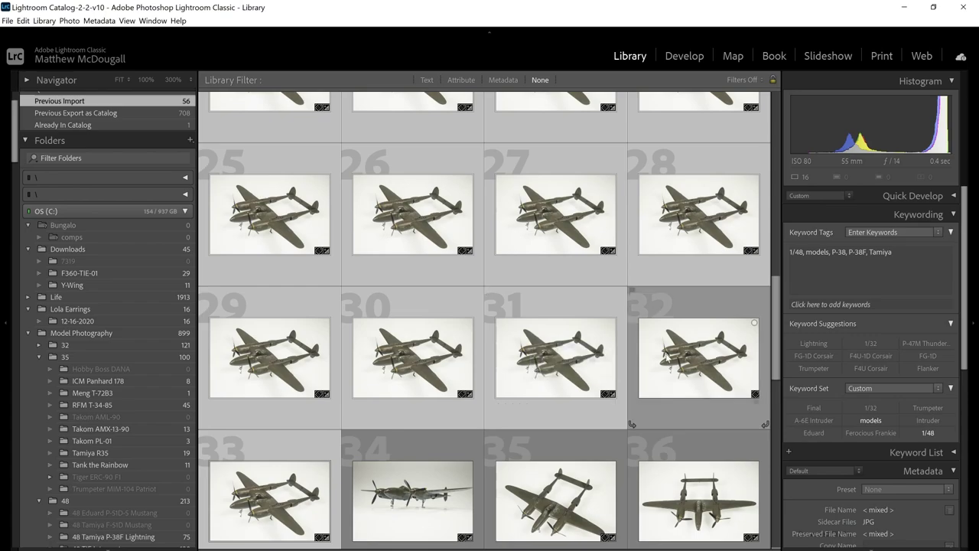
left_click(666, 356)
double_click(667, 356)
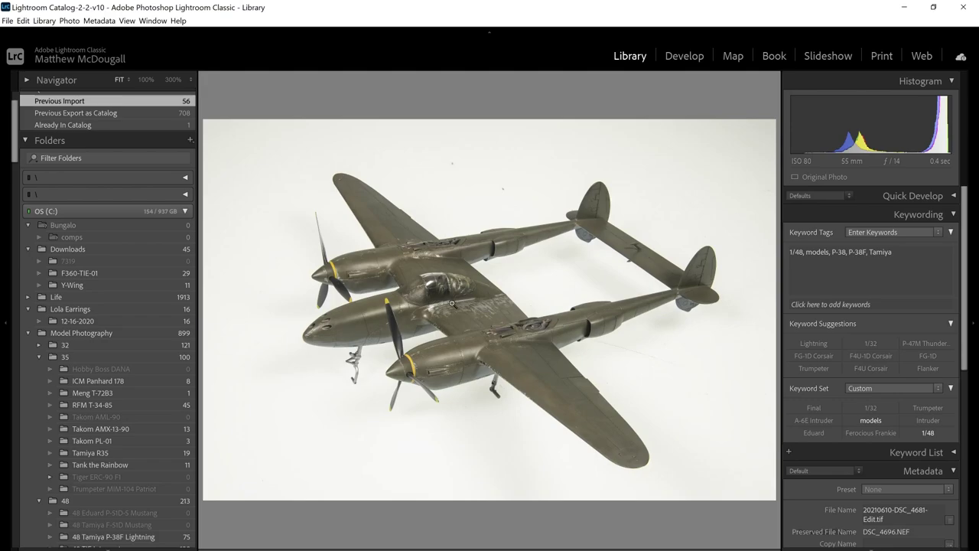
left_click(450, 301)
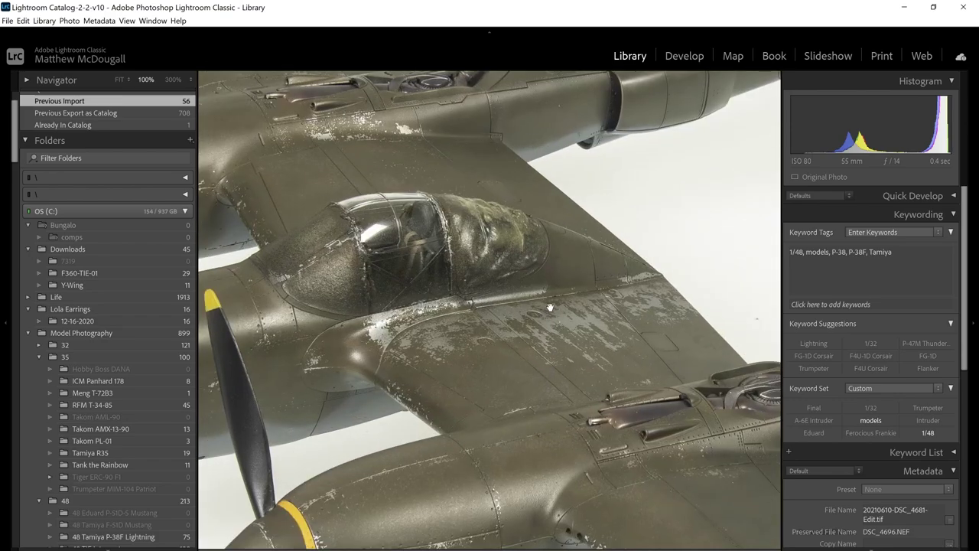
left_click_drag(627, 275, 487, 205)
left_click(487, 205)
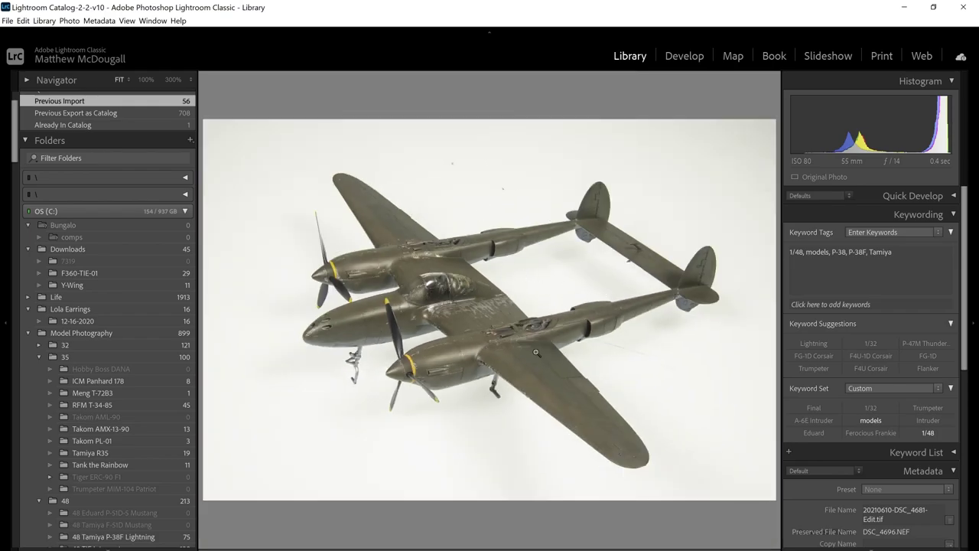